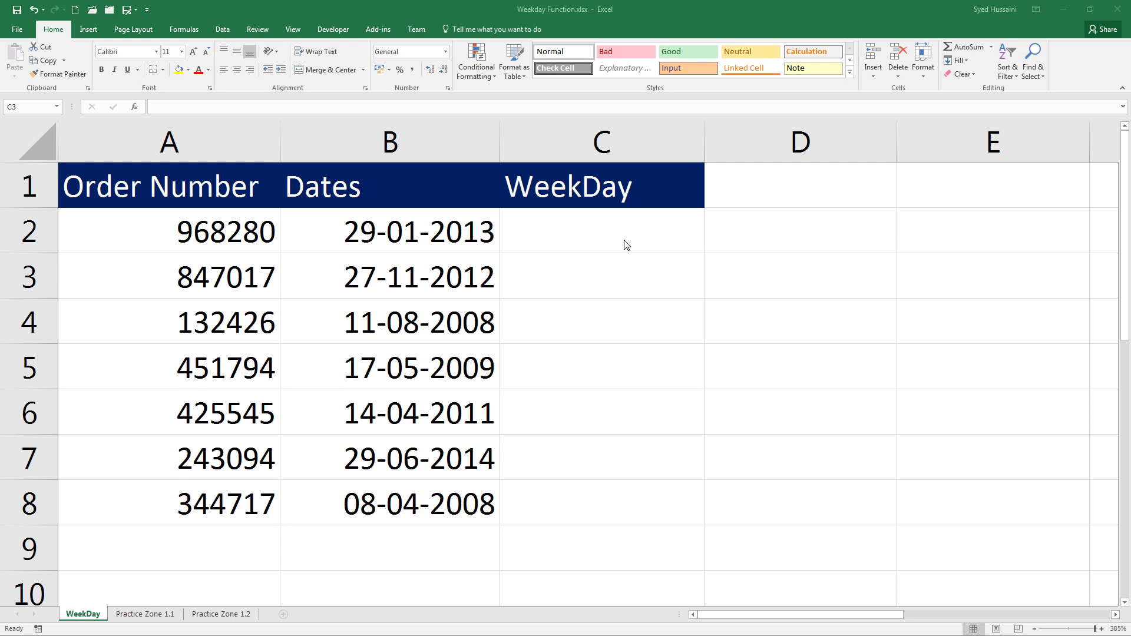
# Begin a =WEEKDAY( formula in cell C2 of the WeekDay sheet.
pyautogui.click(619, 235)
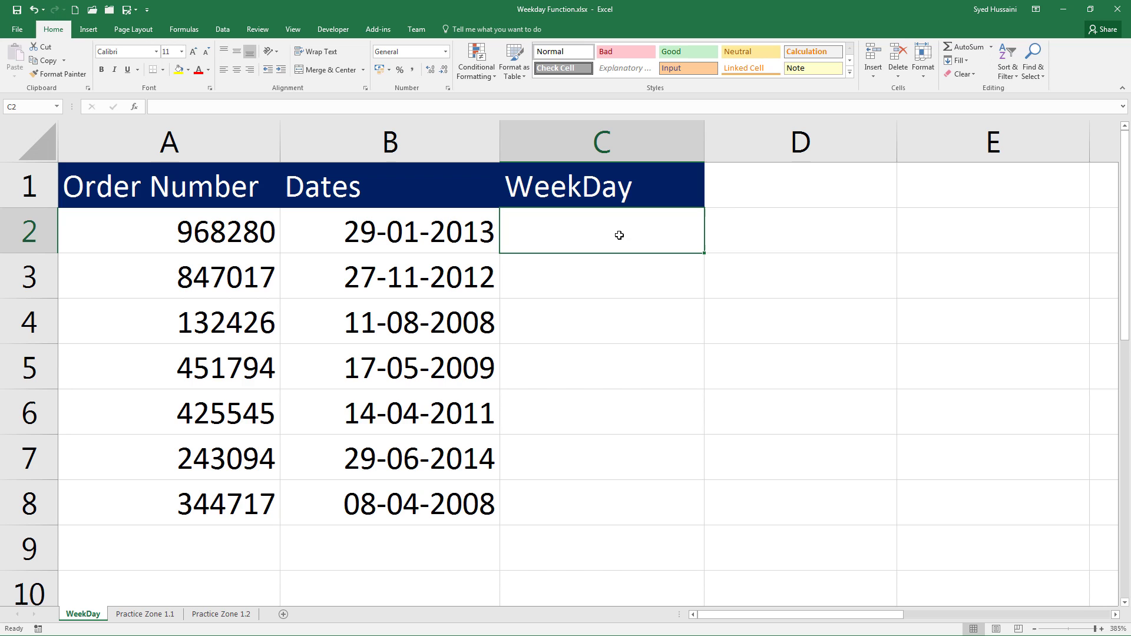
pyautogui.write('=')
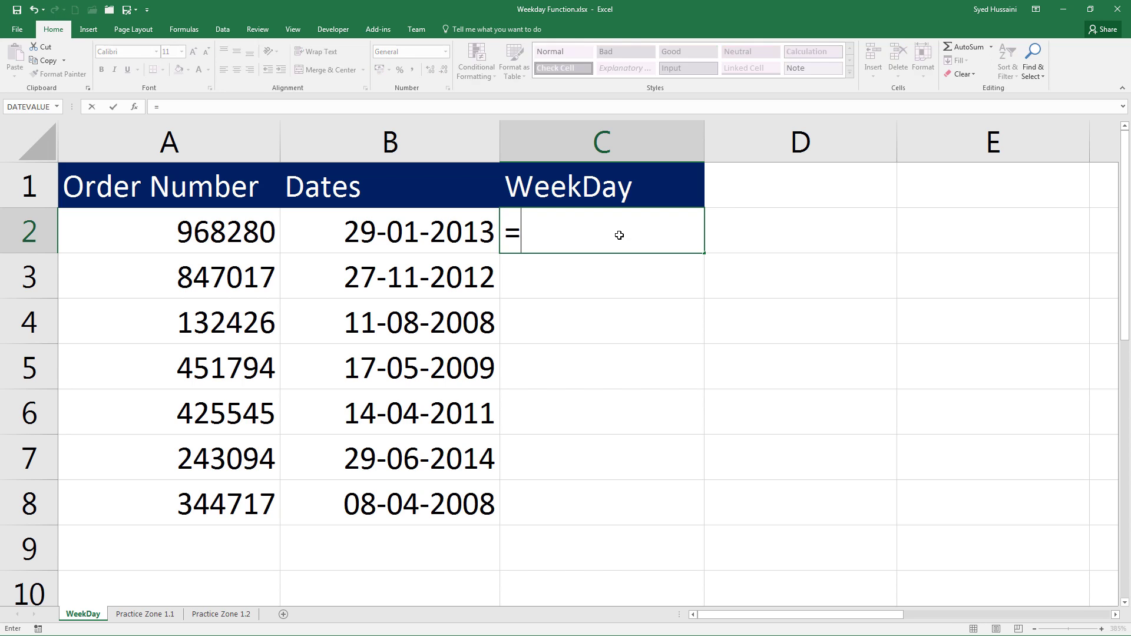
pyautogui.write('weekday')
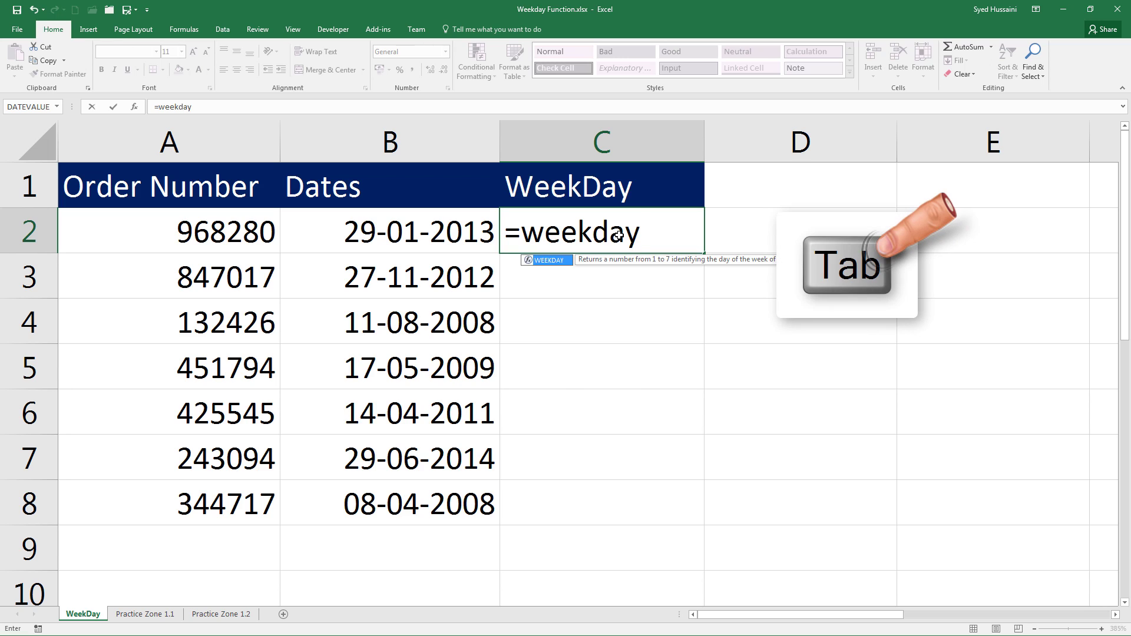
pyautogui.press('Tab')
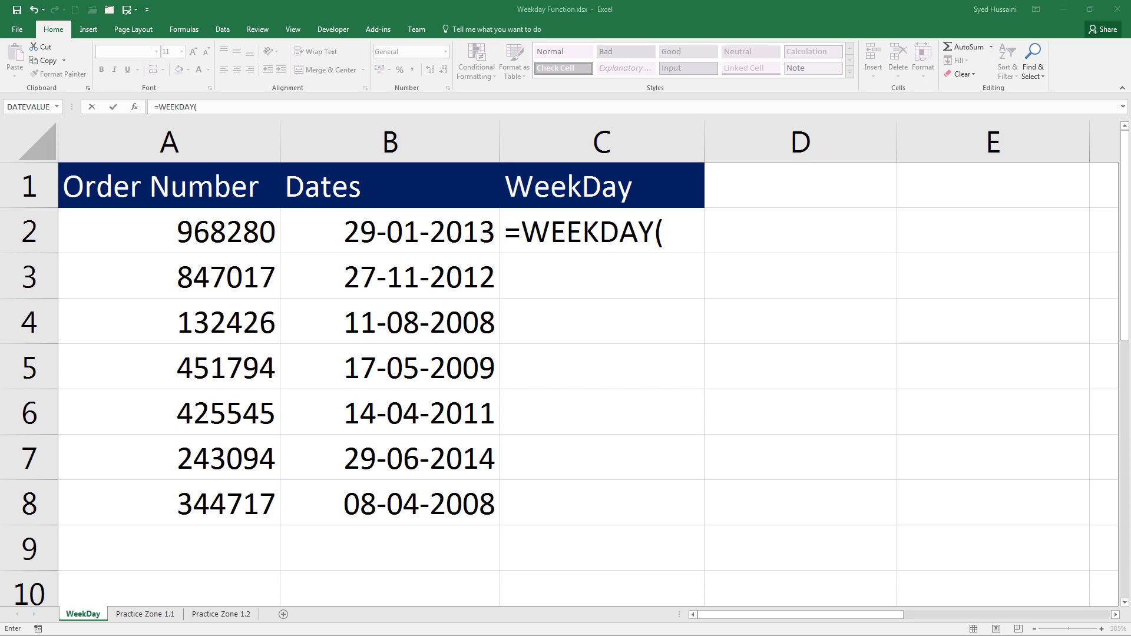
# Complete C2 as =WEEKDAY(B2) and fill it down to C8, giving 3, 3, 2, 1, 5, 1, 3.
pyautogui.click(466, 238)
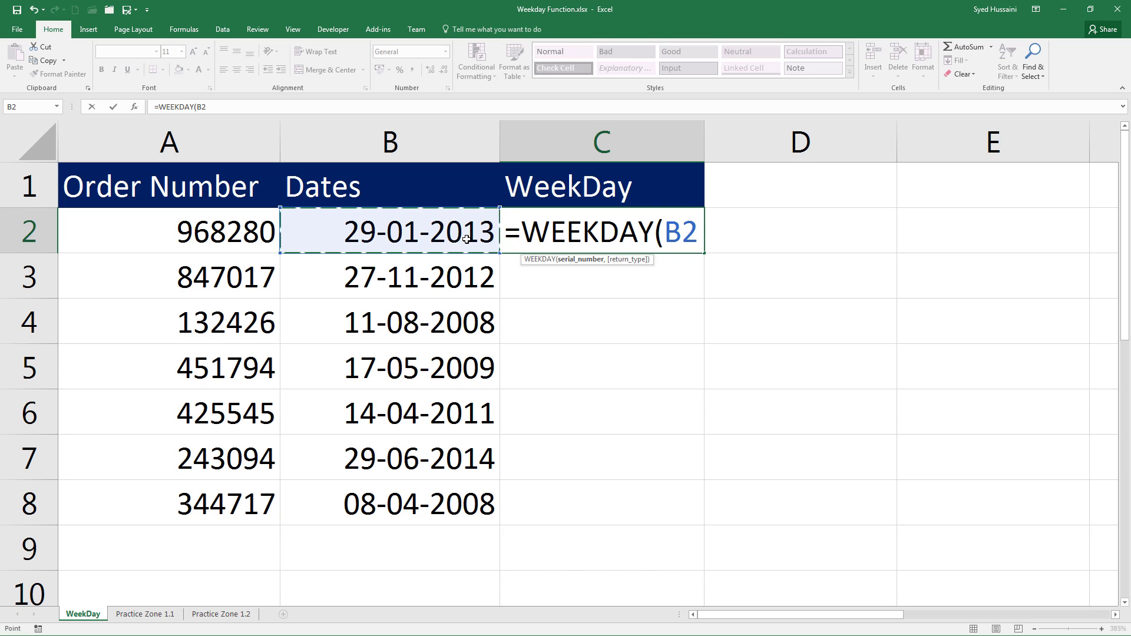
pyautogui.write(')')
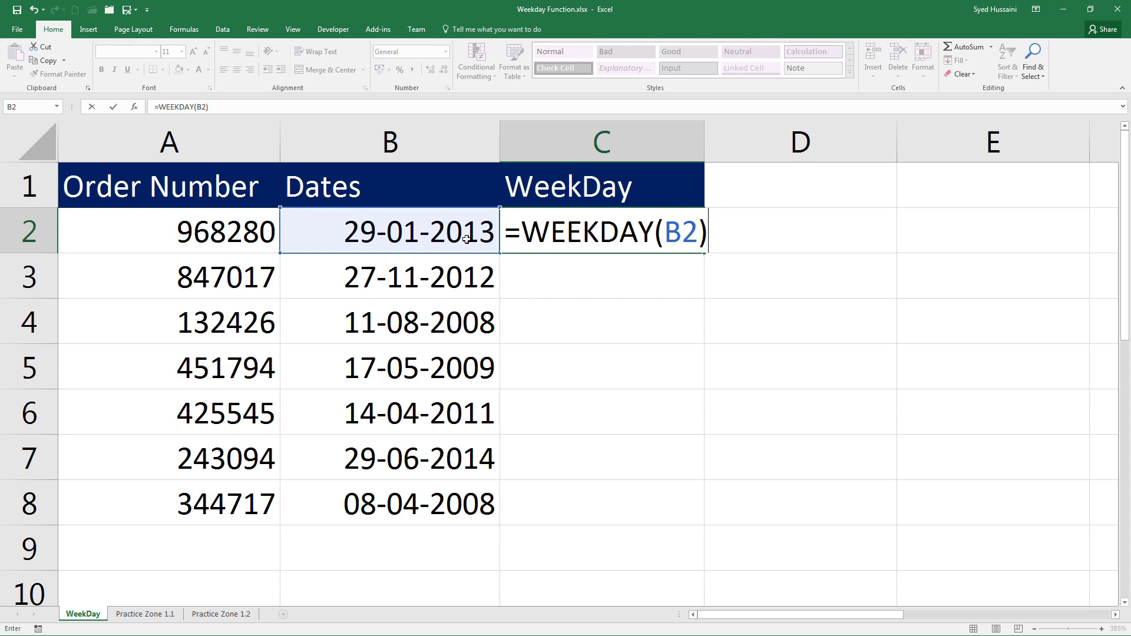
pyautogui.press('Return')
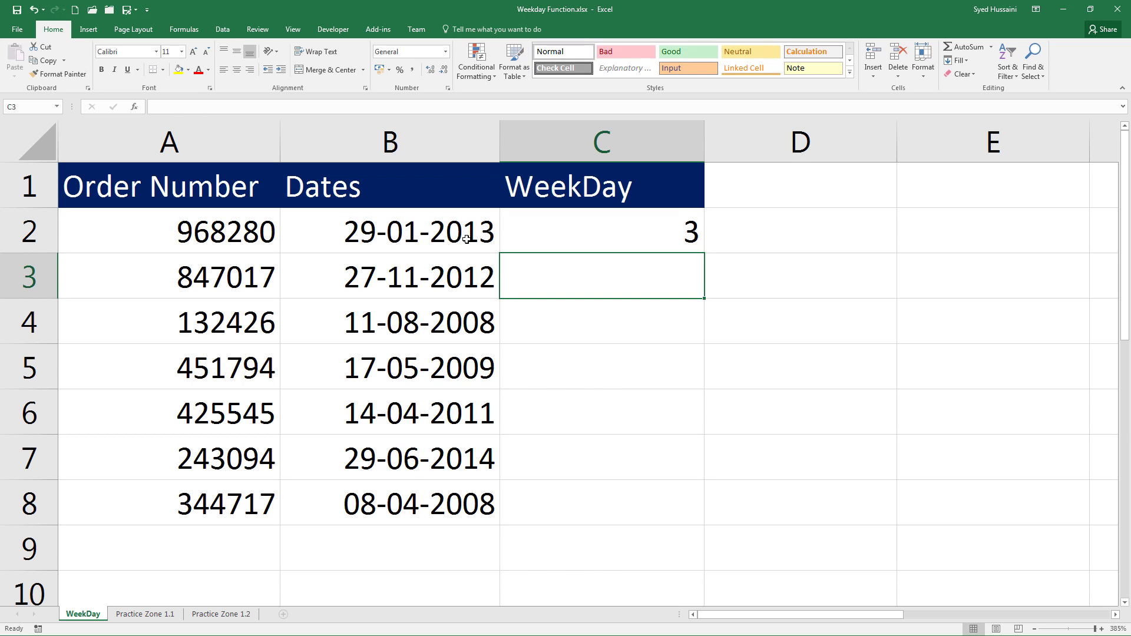
pyautogui.click(580, 221)
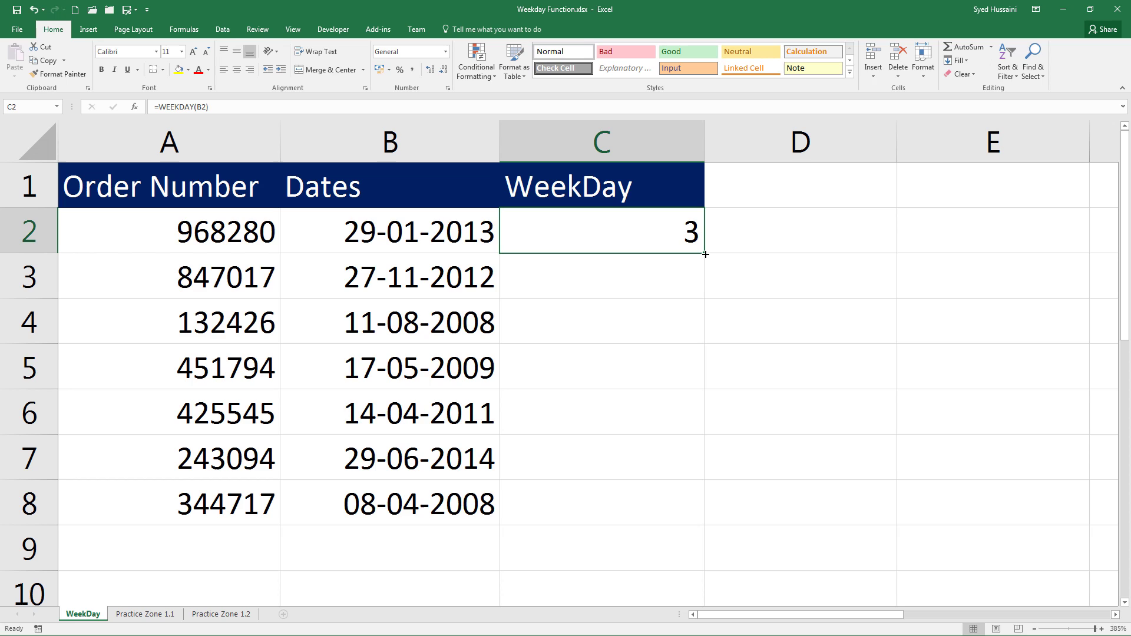
pyautogui.moveTo(705, 254); pyautogui.dragTo(705, 253)
pyautogui.moveTo(705, 254); pyautogui.dragTo(700, 521)
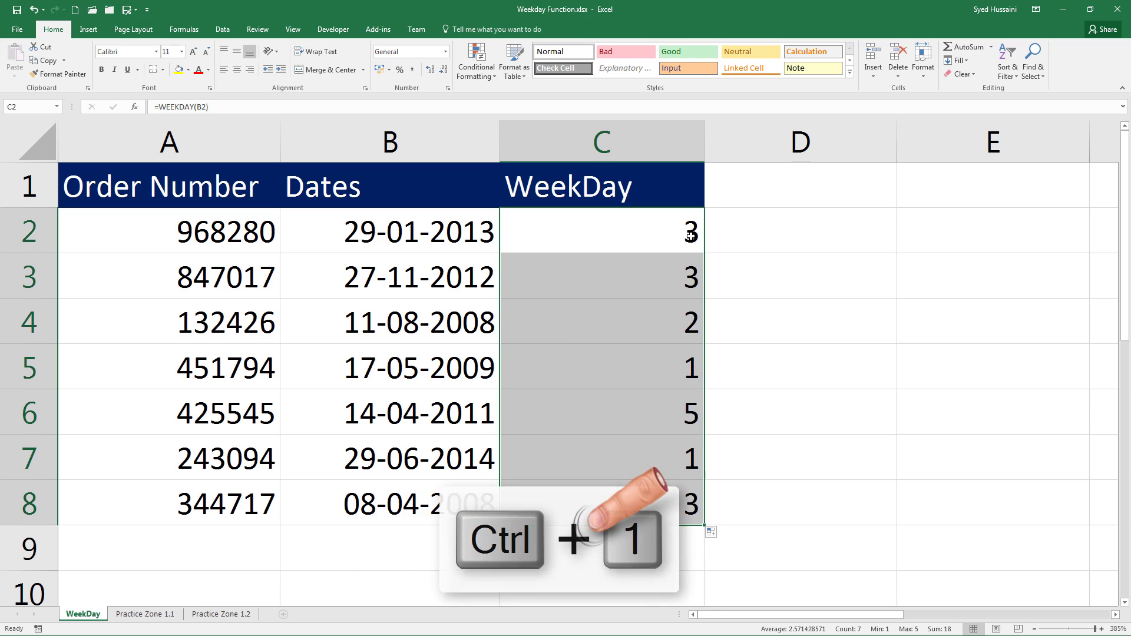
# Give C2:C8 the custom format dddd so they show Tuesday, Monday, Sunday and similar.
pyautogui.hotkey('ctrl', '1')
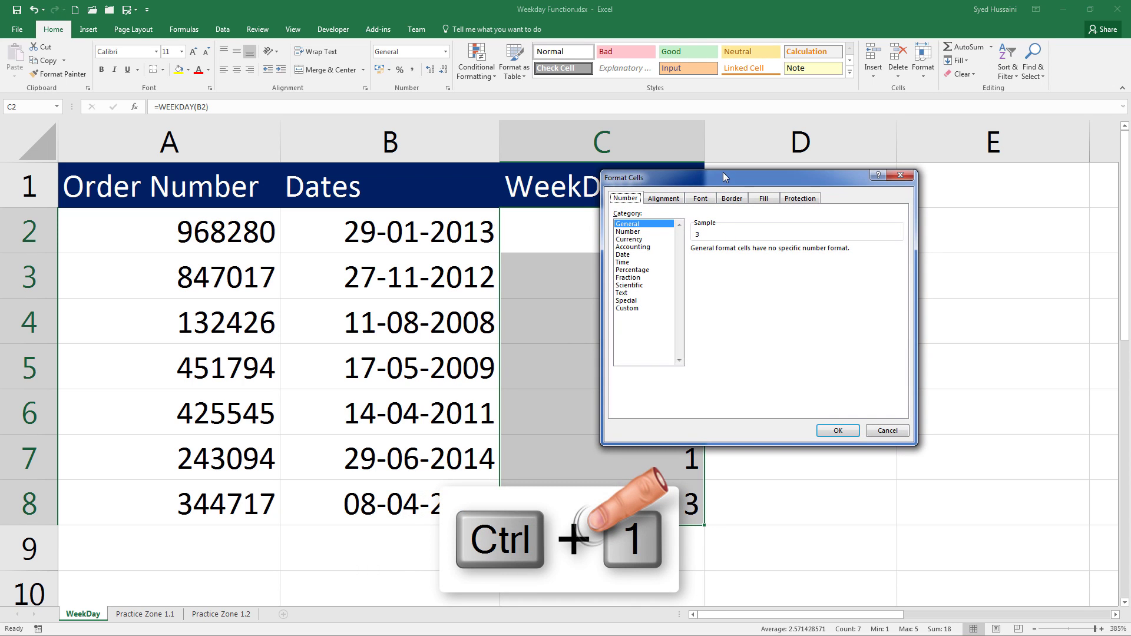
pyautogui.moveTo(725, 180); pyautogui.dragTo(839, 187)
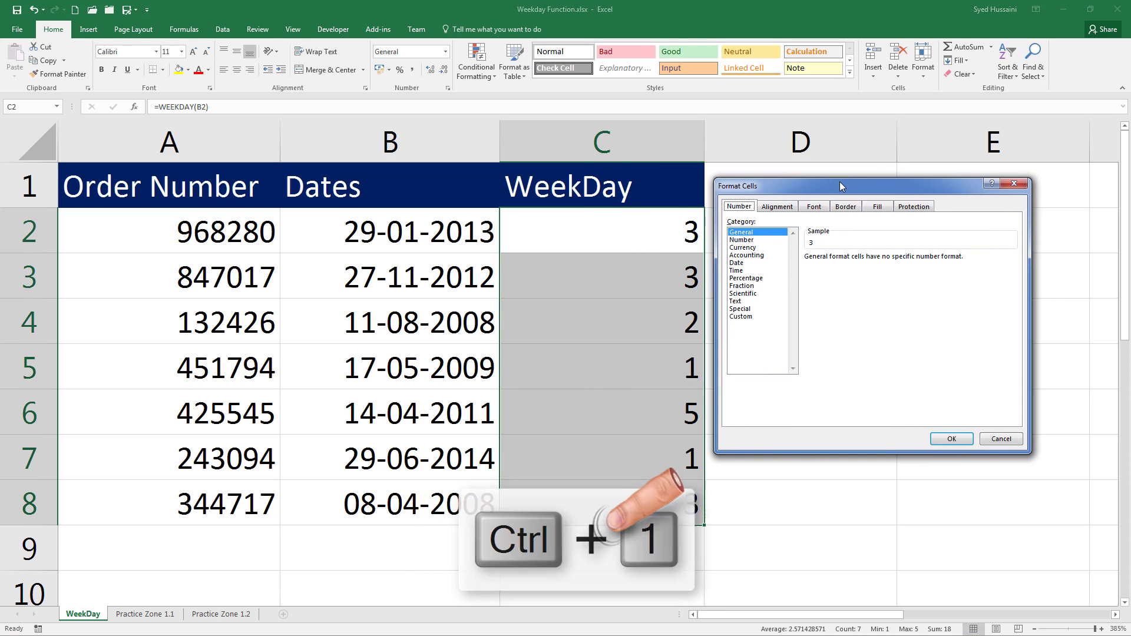
pyautogui.click(771, 314)
pyautogui.doubleClick(854, 269)
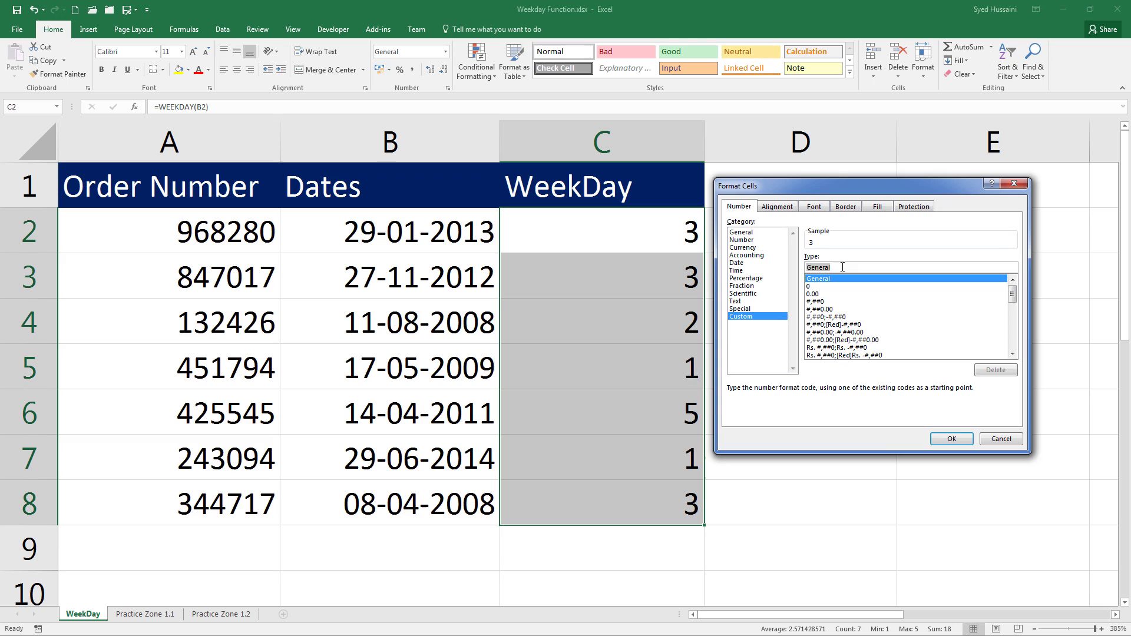
pyautogui.write('dd')
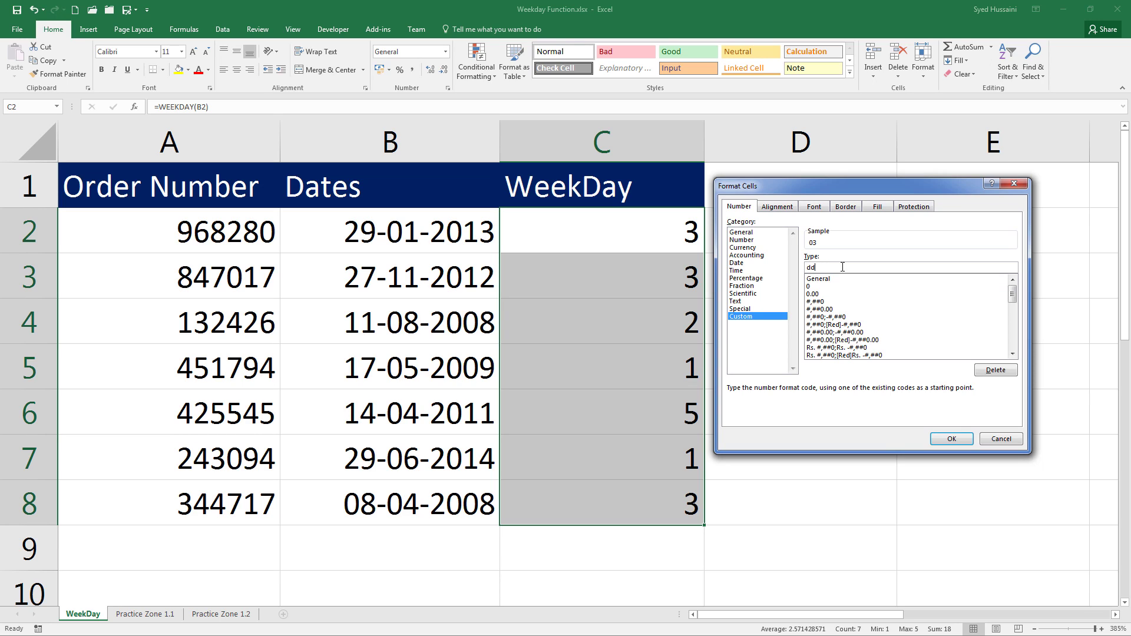
pyautogui.write('d')
pyautogui.write('d')
pyautogui.click(954, 438)
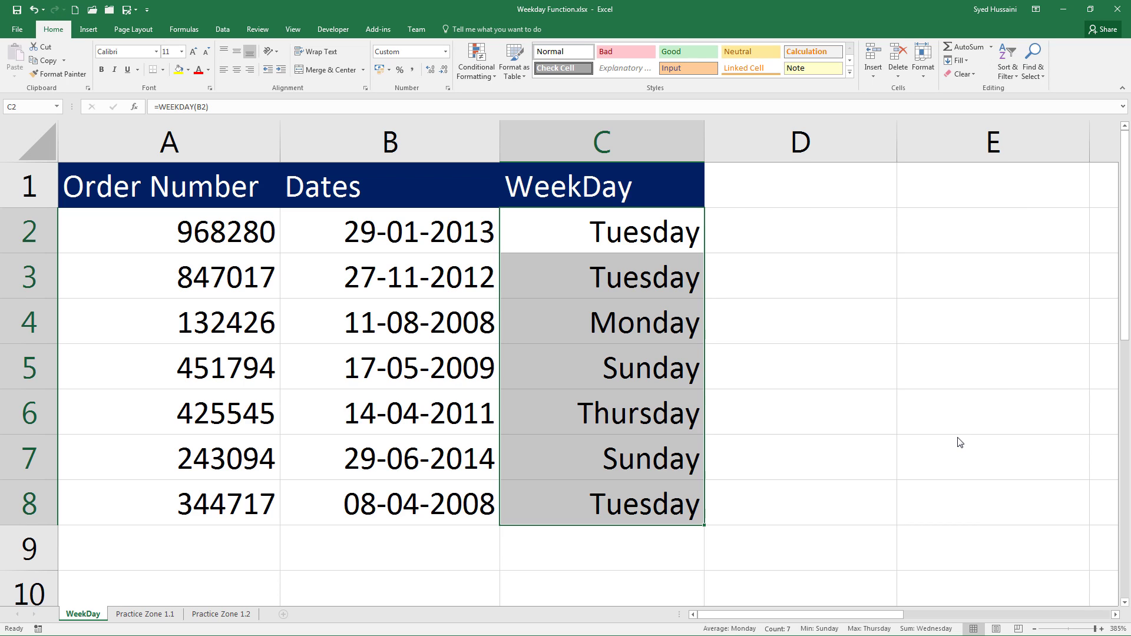
# Enter =ISTEXT(C2) in D2, which returns FALSE.
pyautogui.click(781, 245)
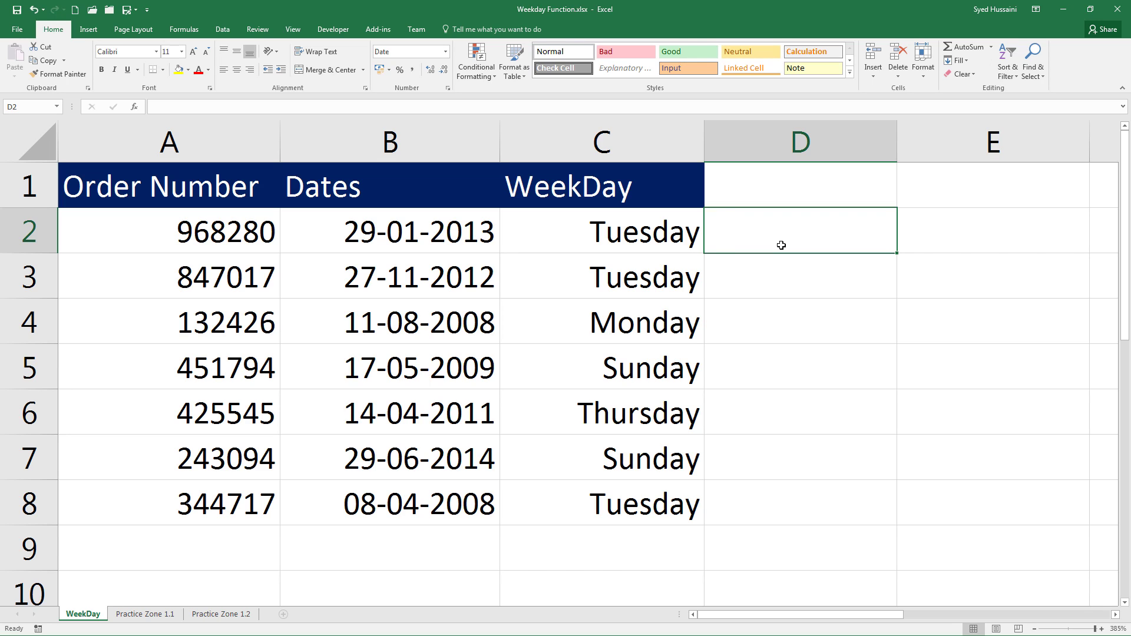
pyautogui.write('=')
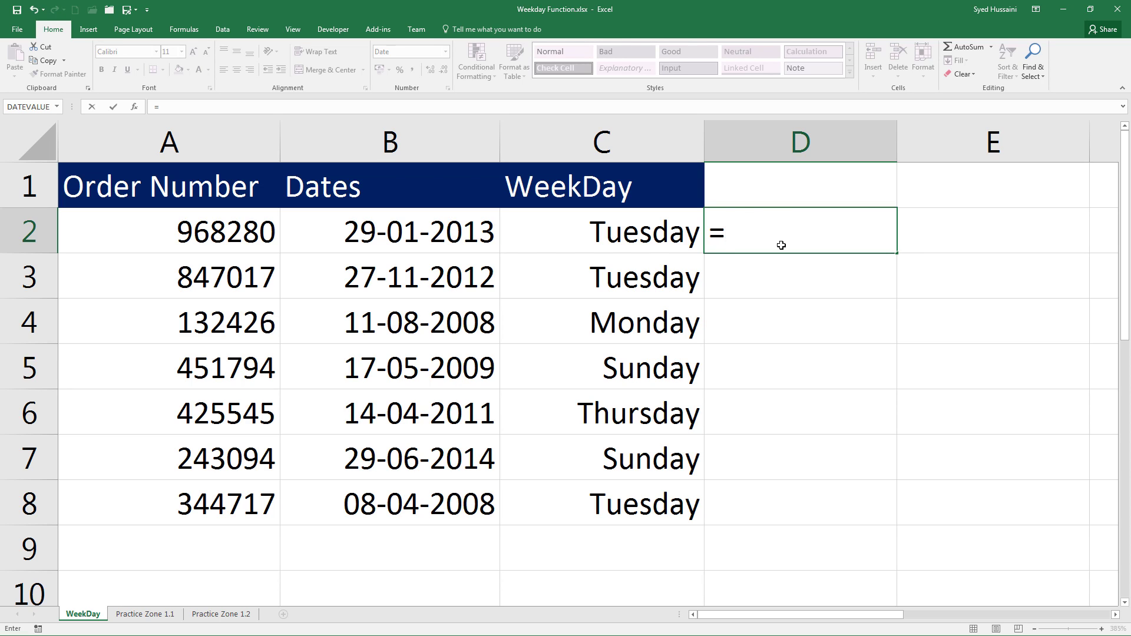
pyautogui.write('ist')
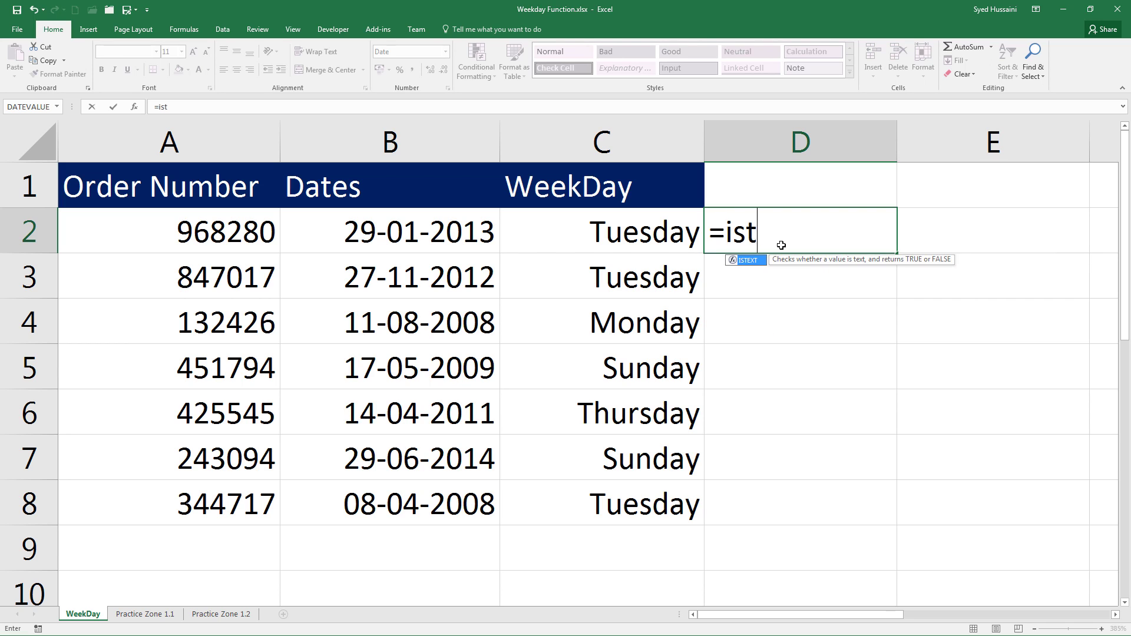
pyautogui.write('ex')
pyautogui.press('Tab')
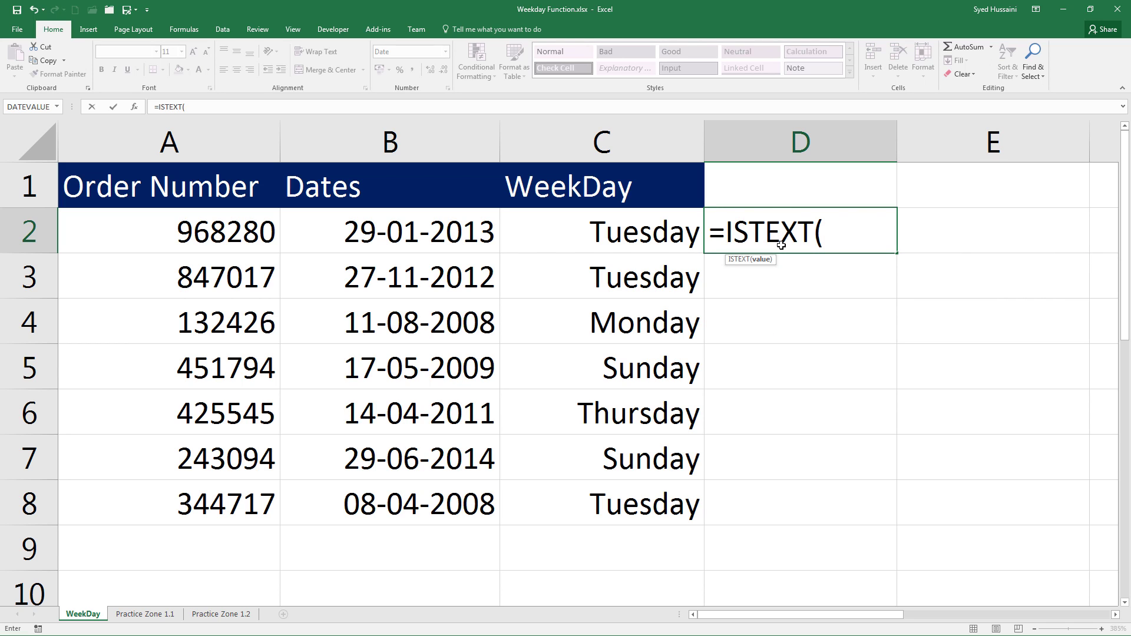
pyautogui.press('Left')
pyautogui.write(')')
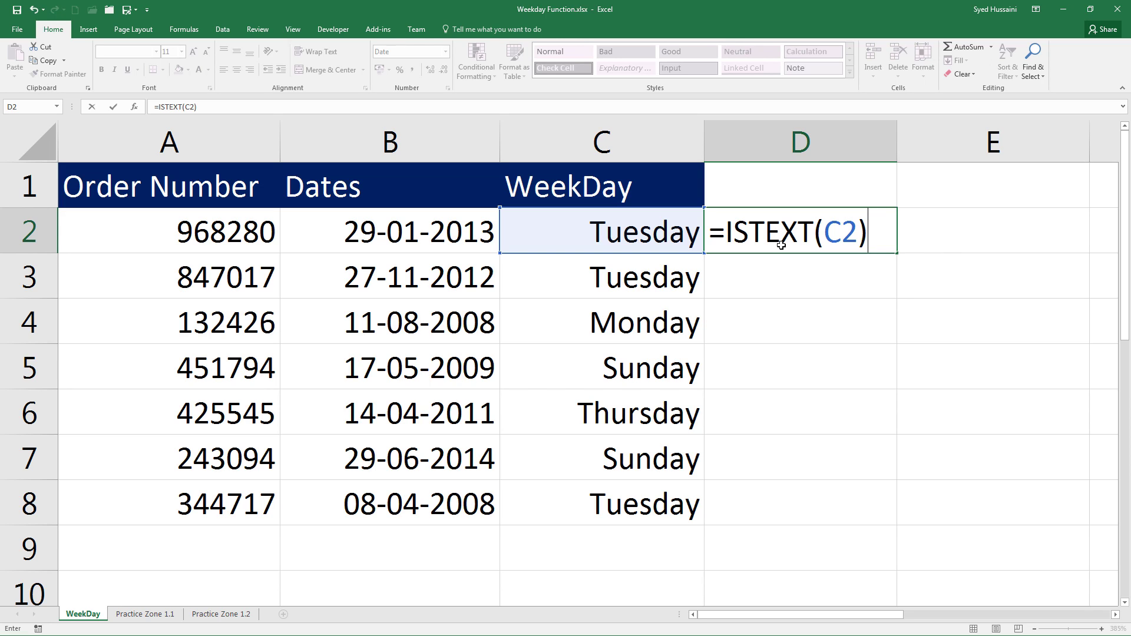
pyautogui.press('Return')
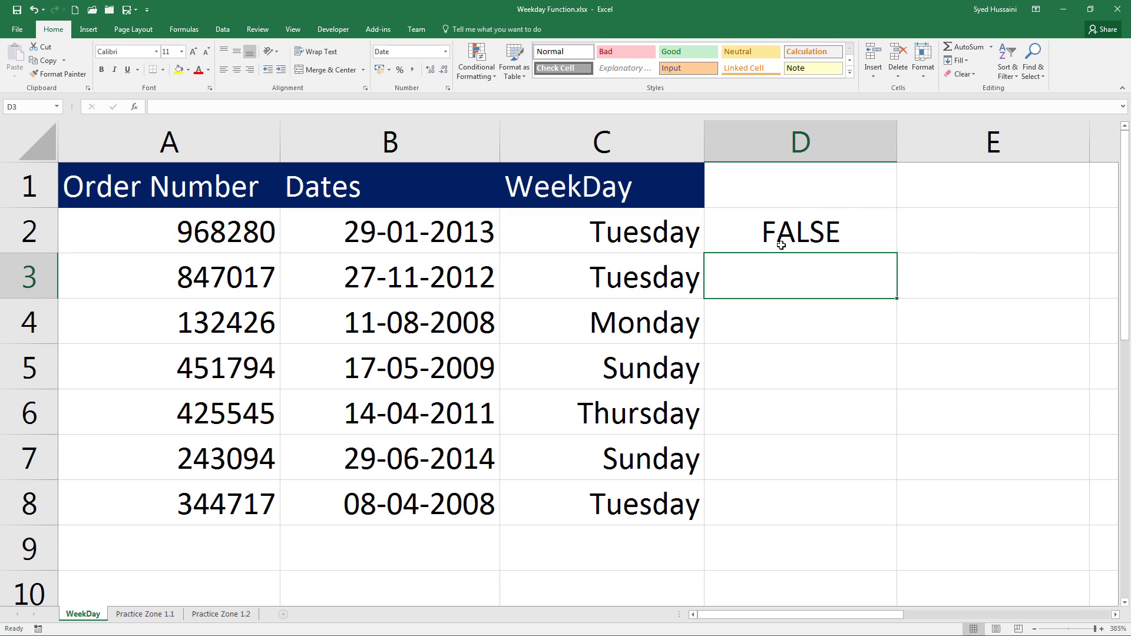
pyautogui.click(923, 245)
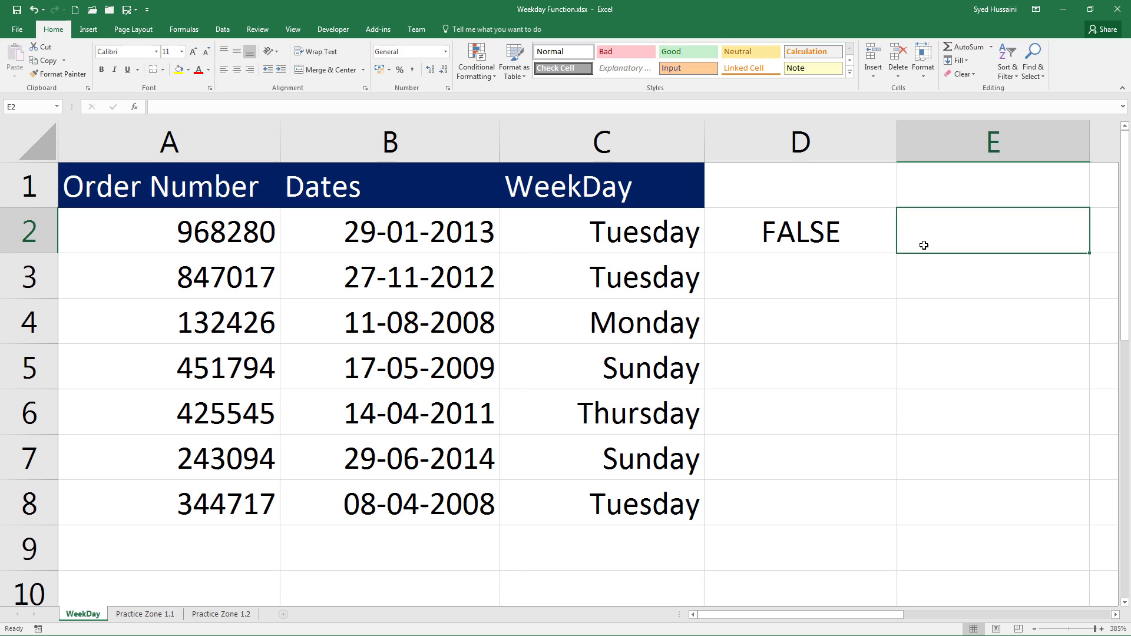
# Enter =ISNUMBER(C2) in E2, which returns TRUE.
pyautogui.write('=is')
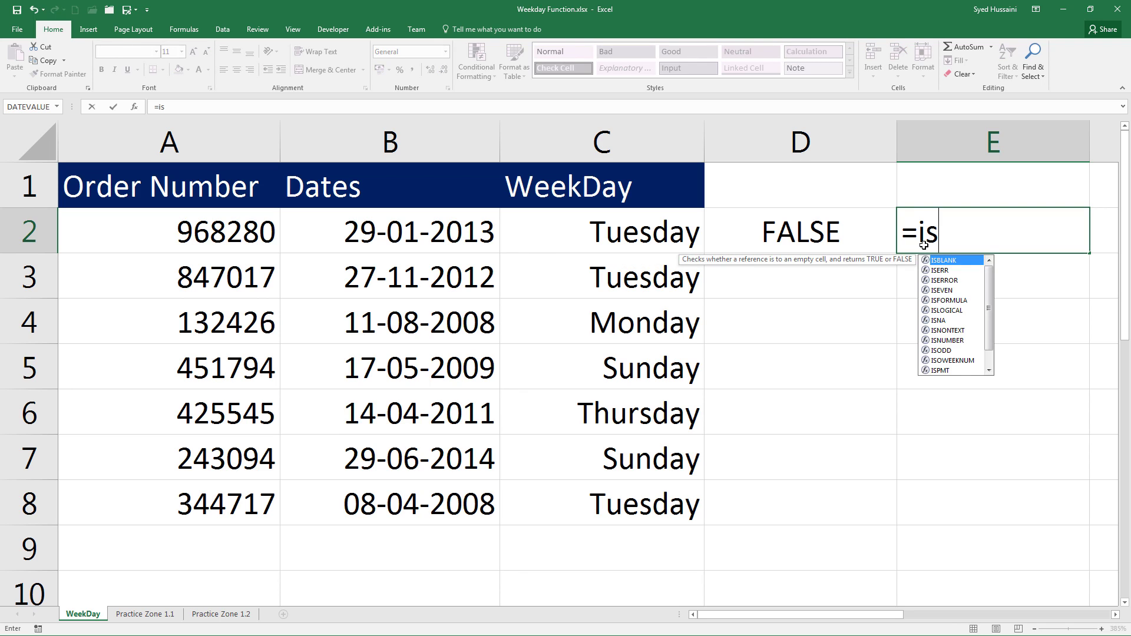
pyautogui.write('nu')
pyautogui.press('Tab')
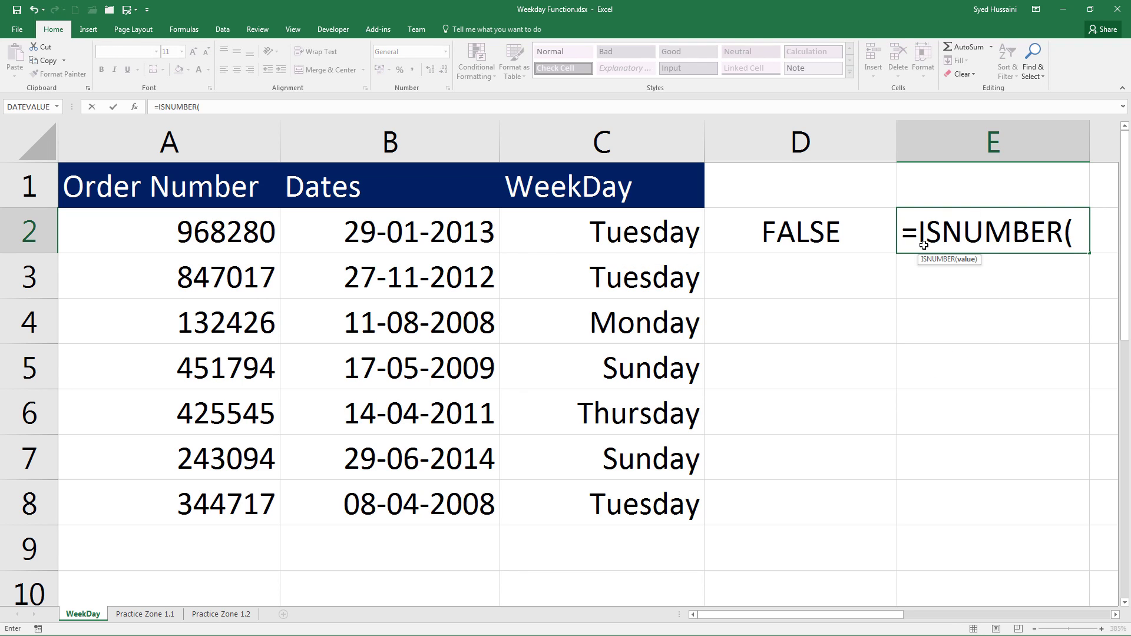
pyautogui.click(631, 224)
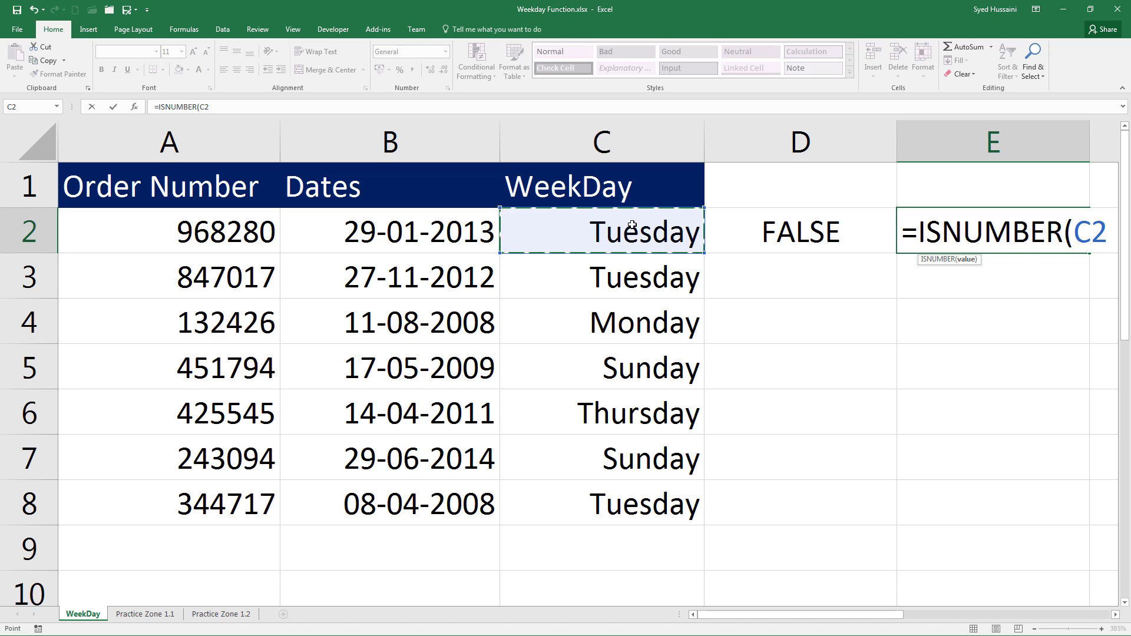
pyautogui.write(')')
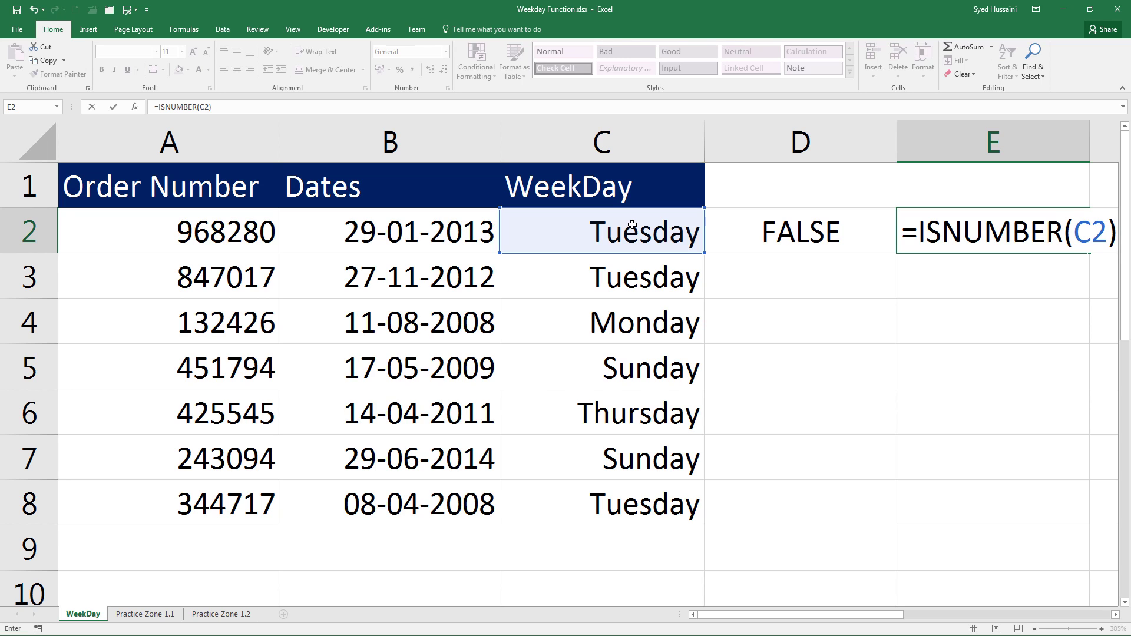
pyautogui.press('Return')
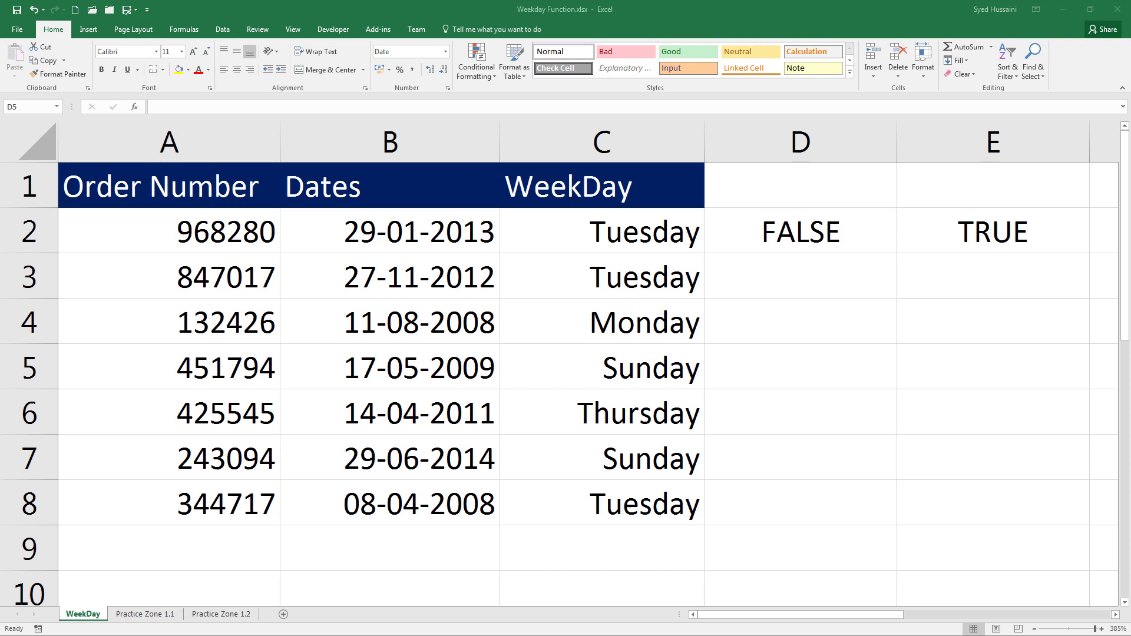
# Look over the Practice Zone 1.1 sheet, then move to Practice Zone 1.2 and cancel the pending copy.
pyautogui.click(154, 618)
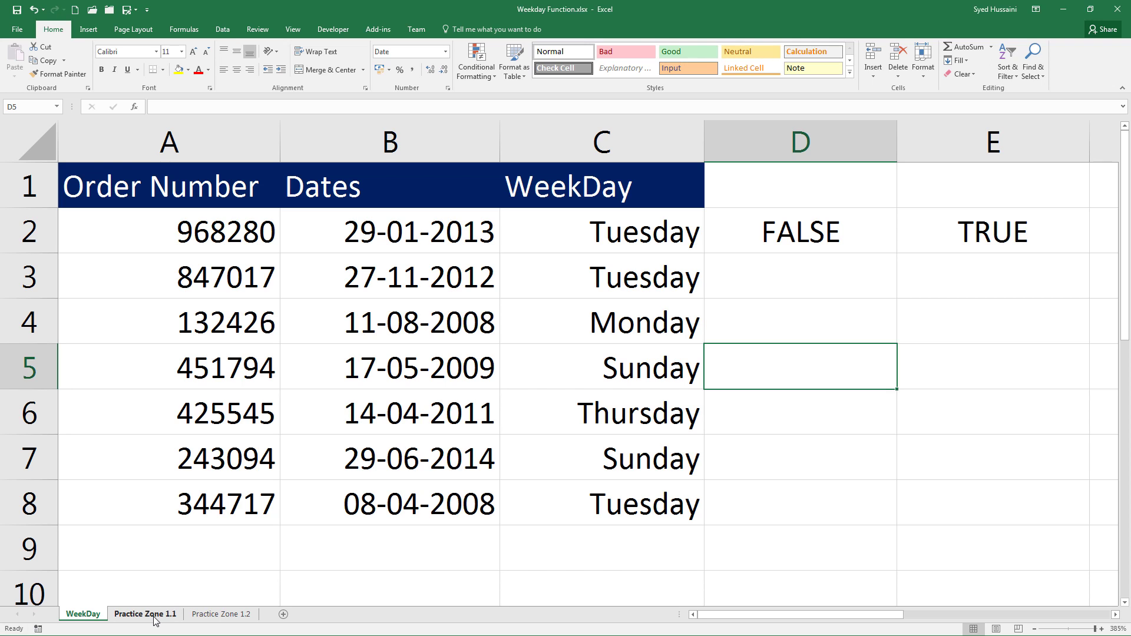
pyautogui.click(154, 619)
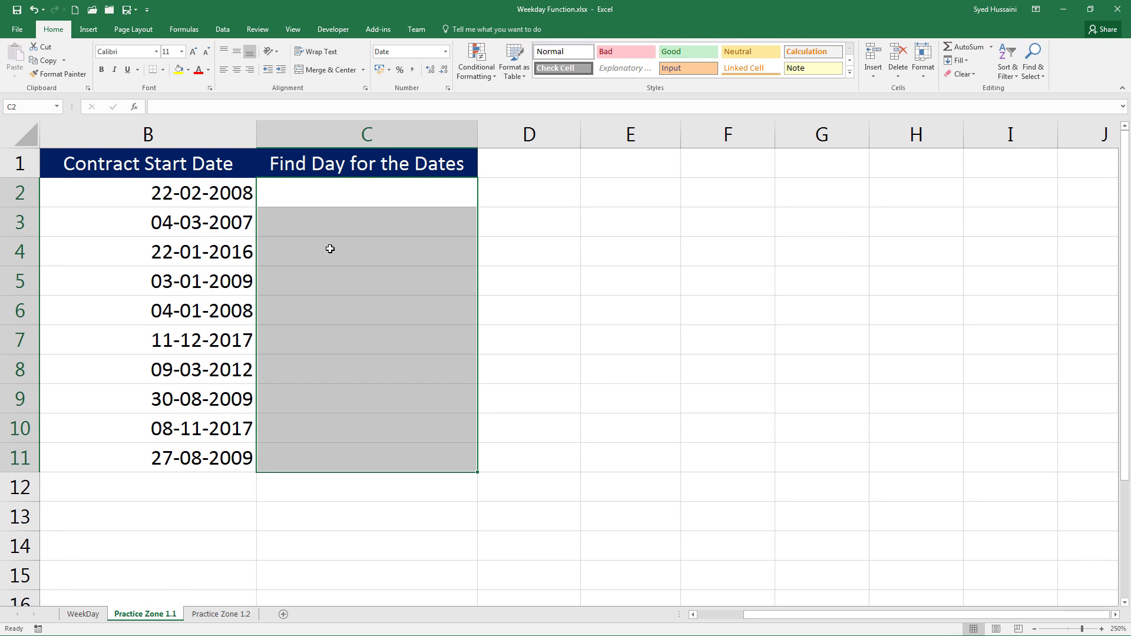
pyautogui.click(349, 192)
pyautogui.moveTo(235, 195); pyautogui.dragTo(219, 433)
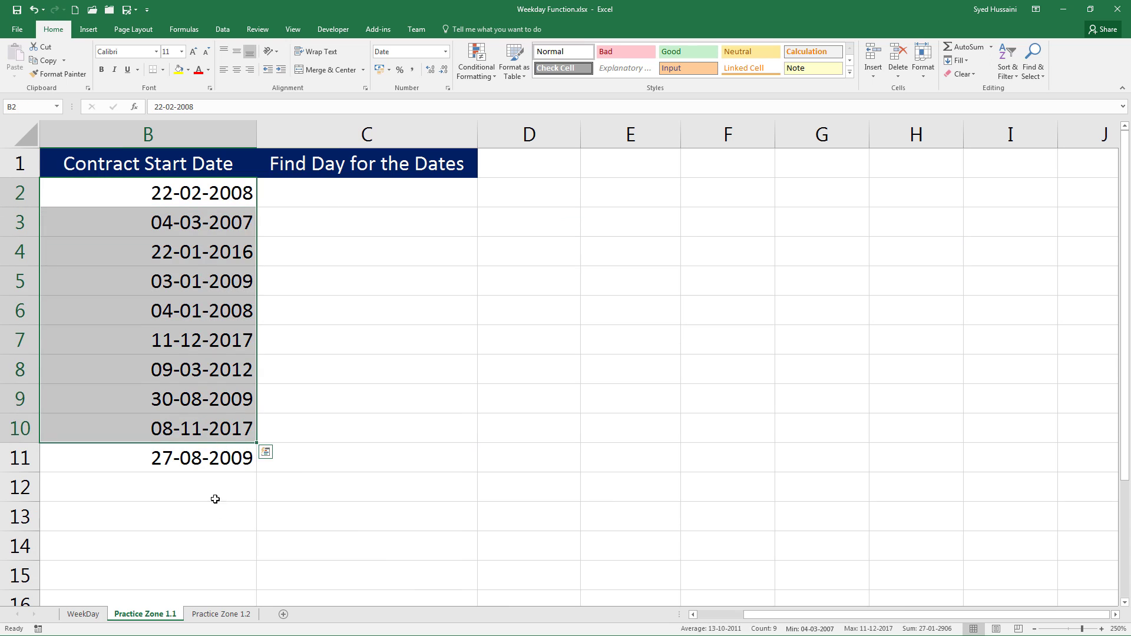
pyautogui.click(214, 525)
pyautogui.click(234, 615)
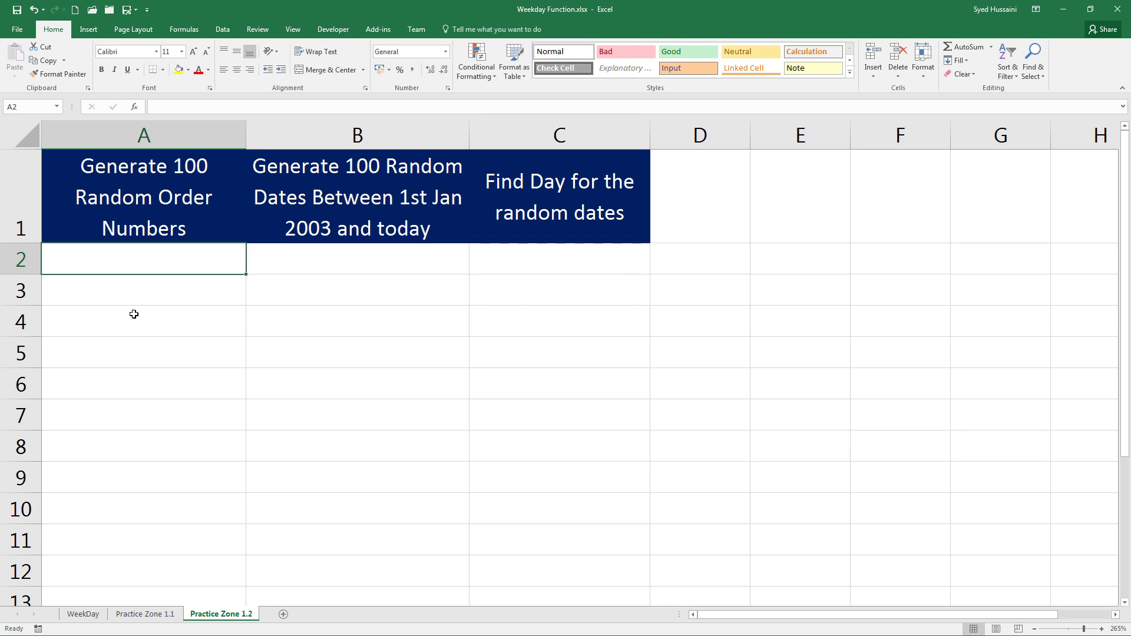
pyautogui.press('Escape')
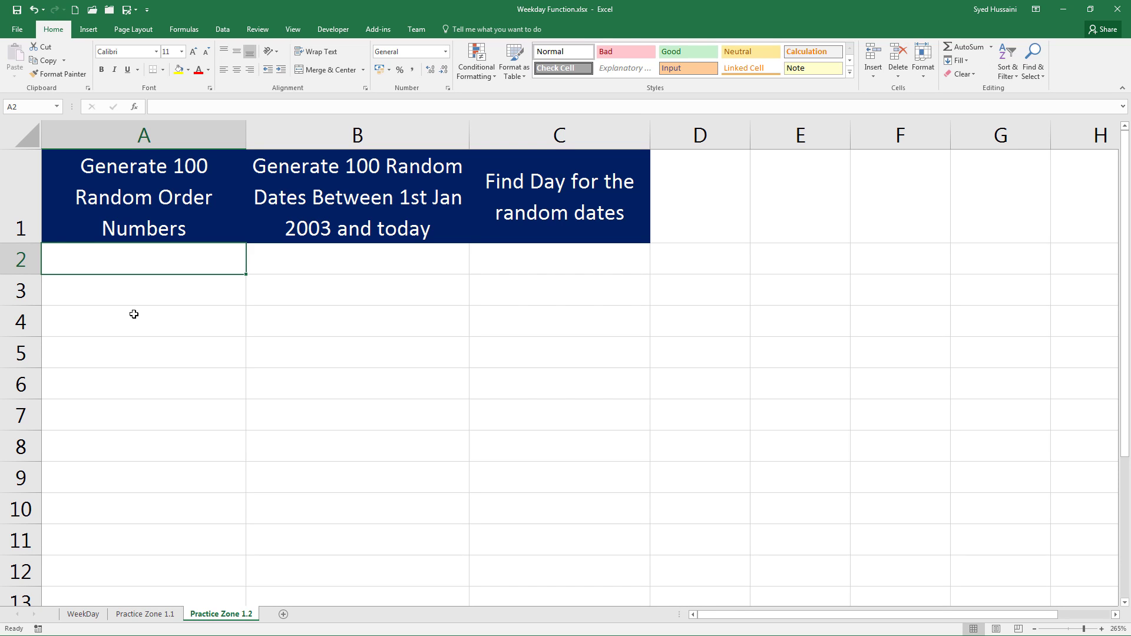